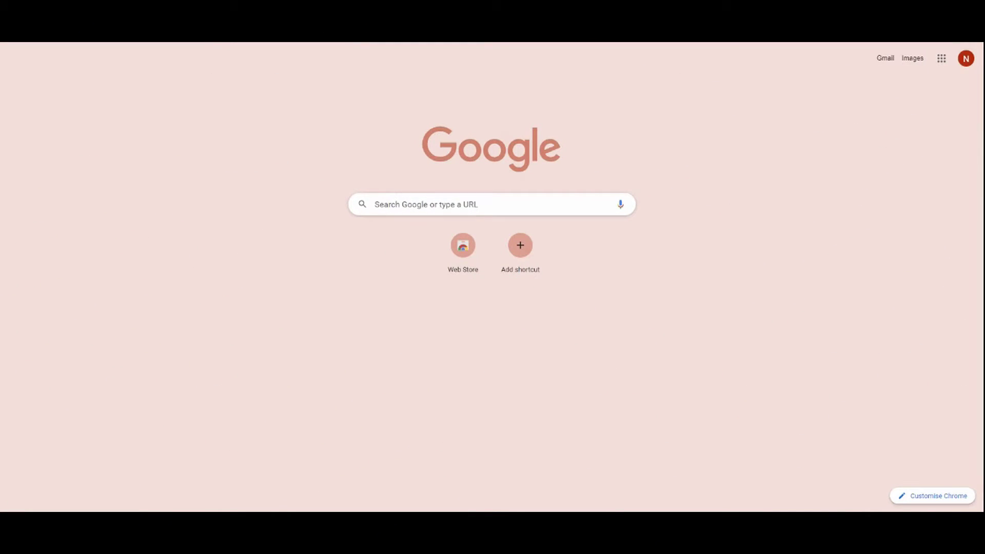
- Run a Google search for 'gmc'
type("gmc")
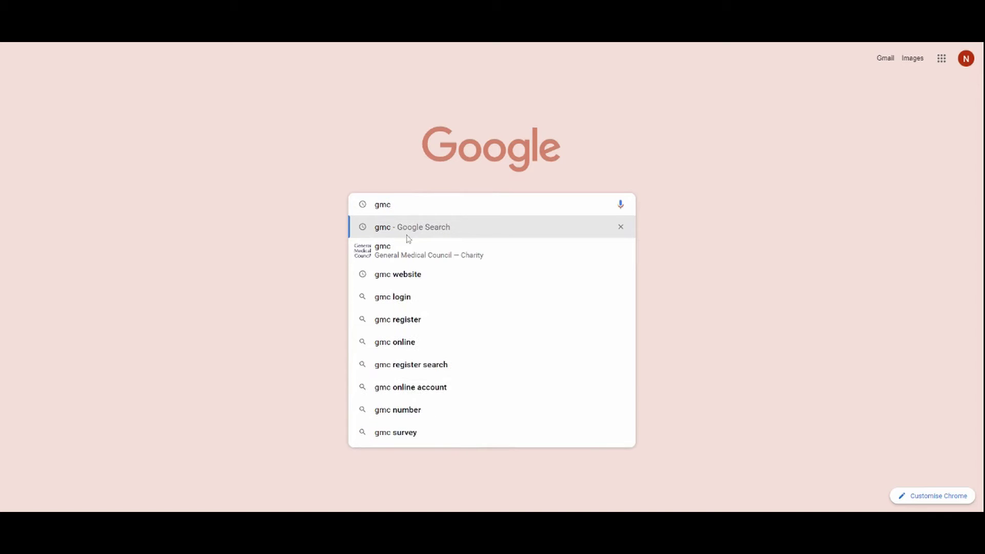
left_click(406, 252)
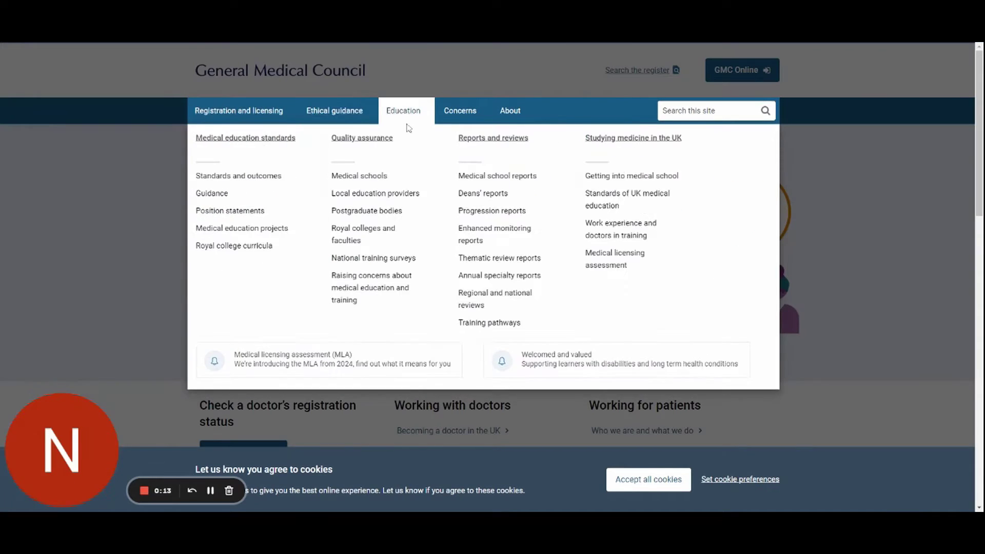
mouse_move(239, 111)
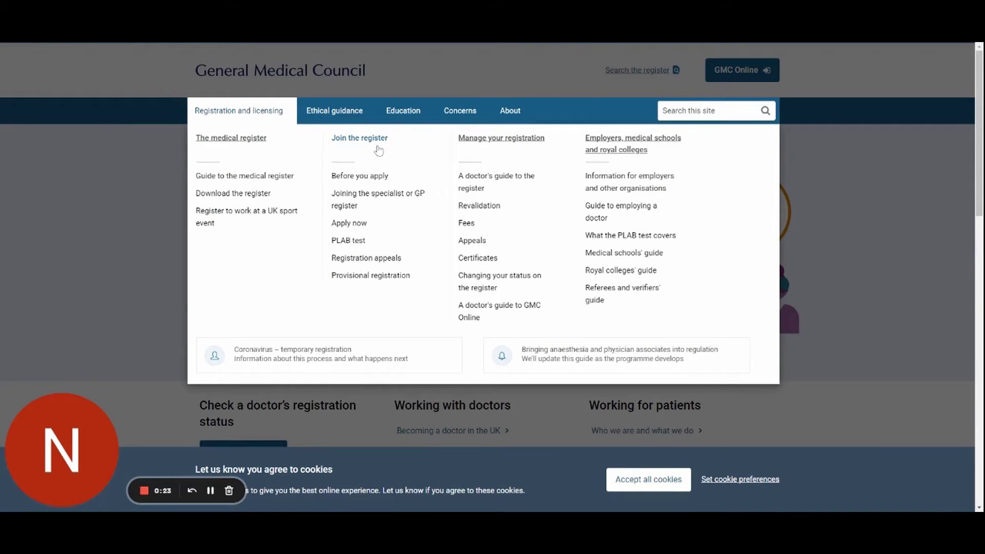
- Open the PLAB test page from the GMC homepage's Registration and licensing menu
left_click(351, 241)
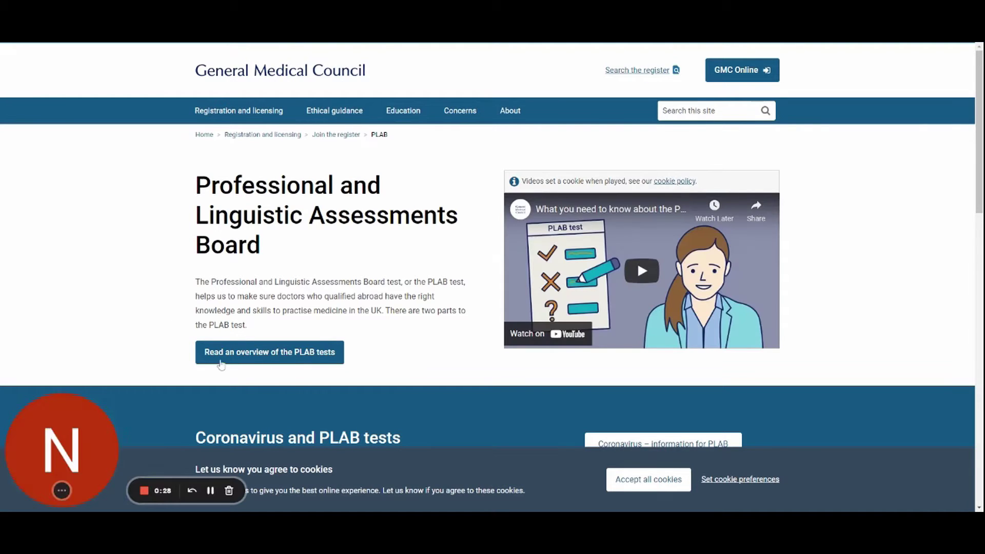
- Open the PLAB tests overview and read through its two parts, prerequisites and PLAB part 1
left_click(290, 361)
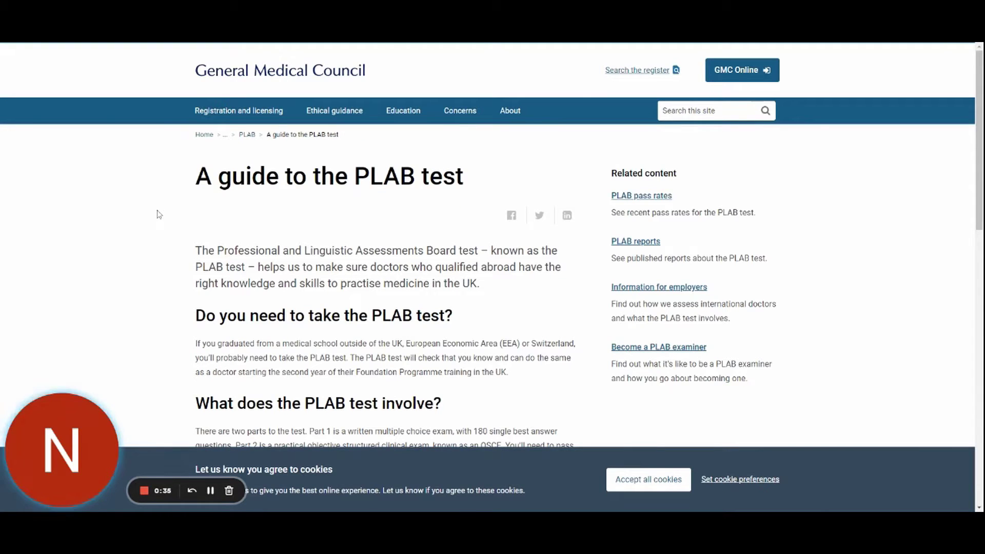
scroll(159, 214, "down", 3)
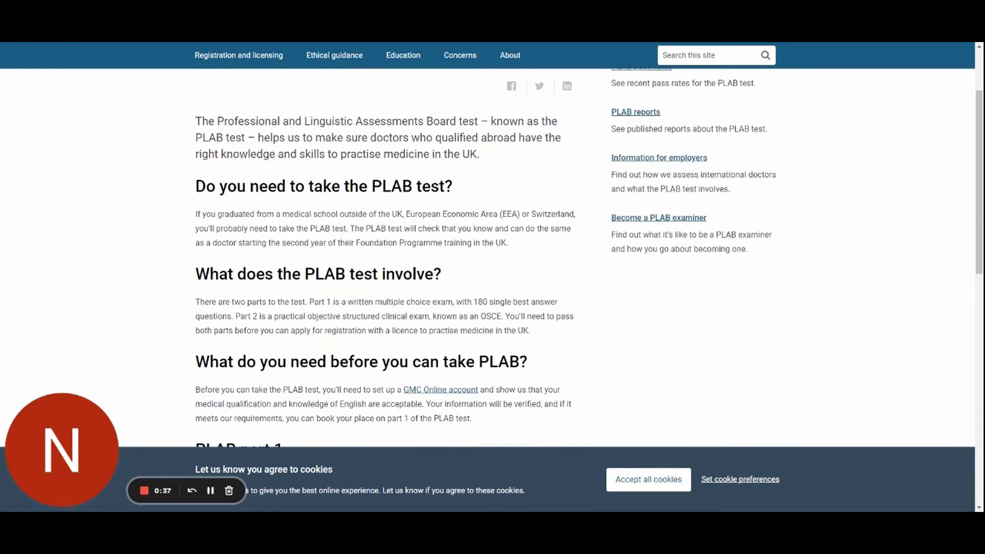
scroll(385, 257, "down", 3)
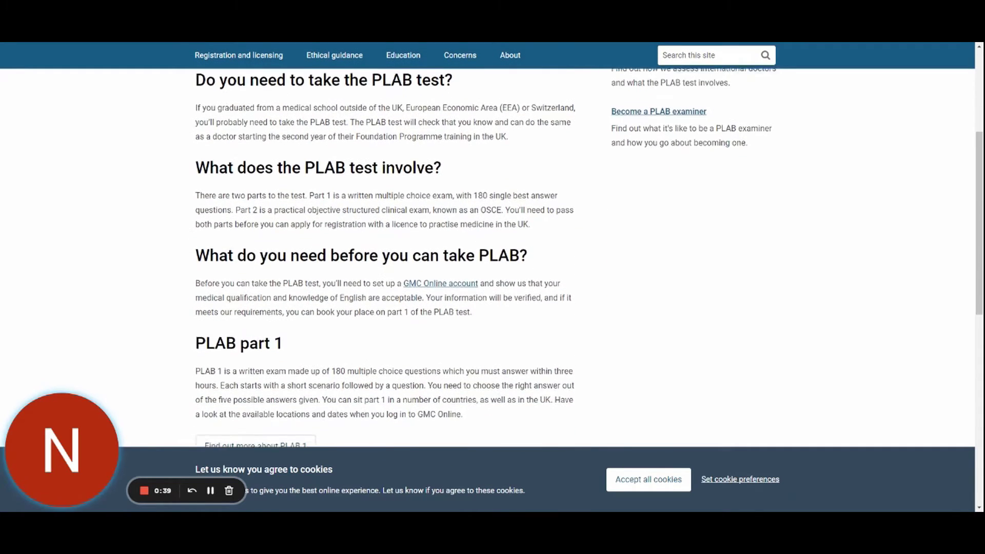
scroll(190, 233, "down", 1)
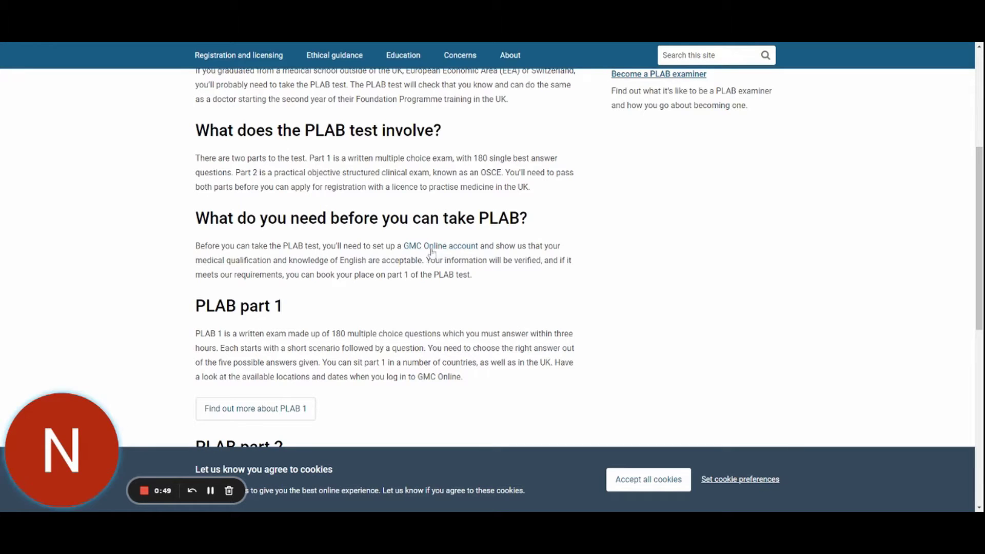
- Open the guide to GMC Online accounts and read through it
left_click(432, 247)
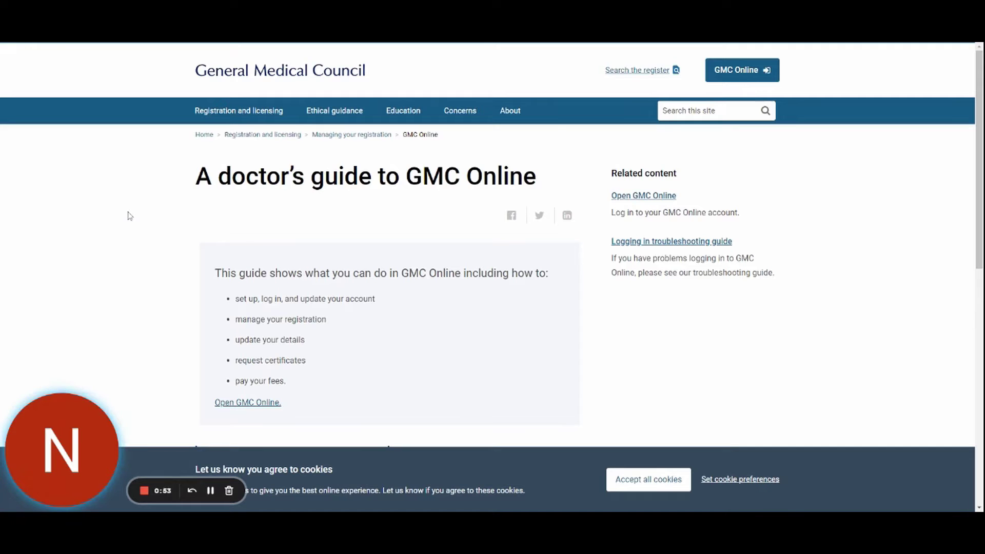
scroll(130, 216, "down", 2)
scroll(129, 215, "down", 2)
scroll(130, 216, "down", 1)
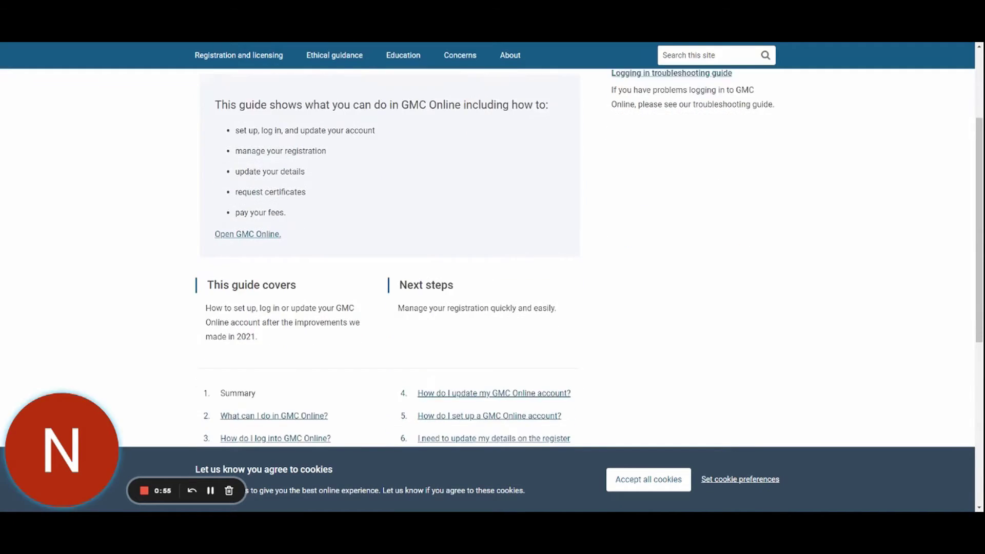
scroll(492, 257, "down", 1)
scroll(492, 256, "down", 1)
scroll(492, 257, "down", 1)
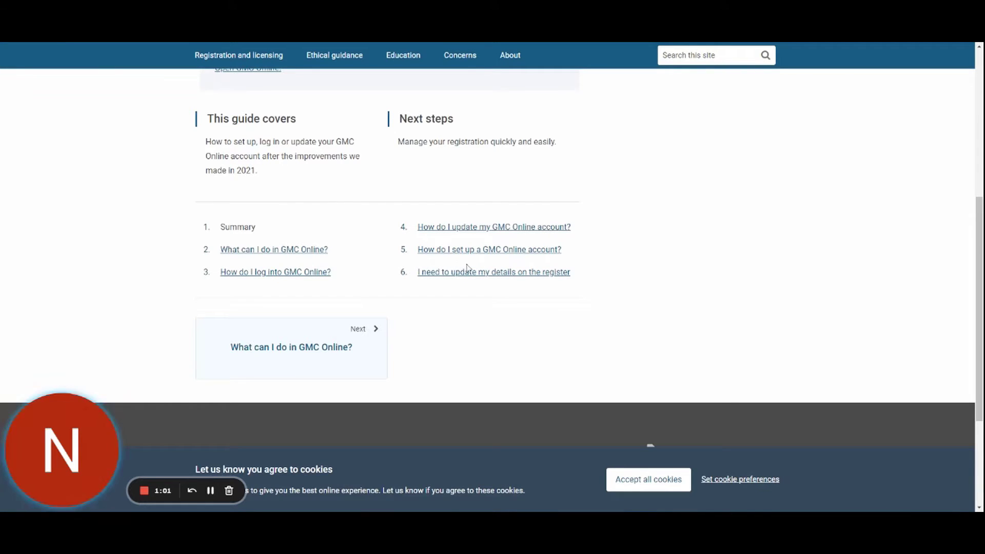
- Read how to set up a GMC Online account and follow its application route finder link
left_click(517, 253)
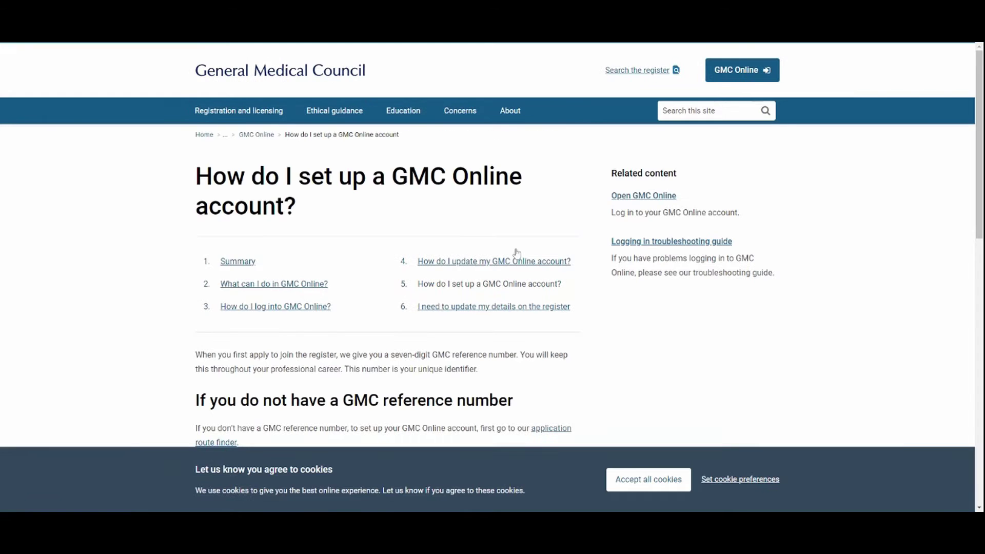
scroll(392, 237, "down", 3)
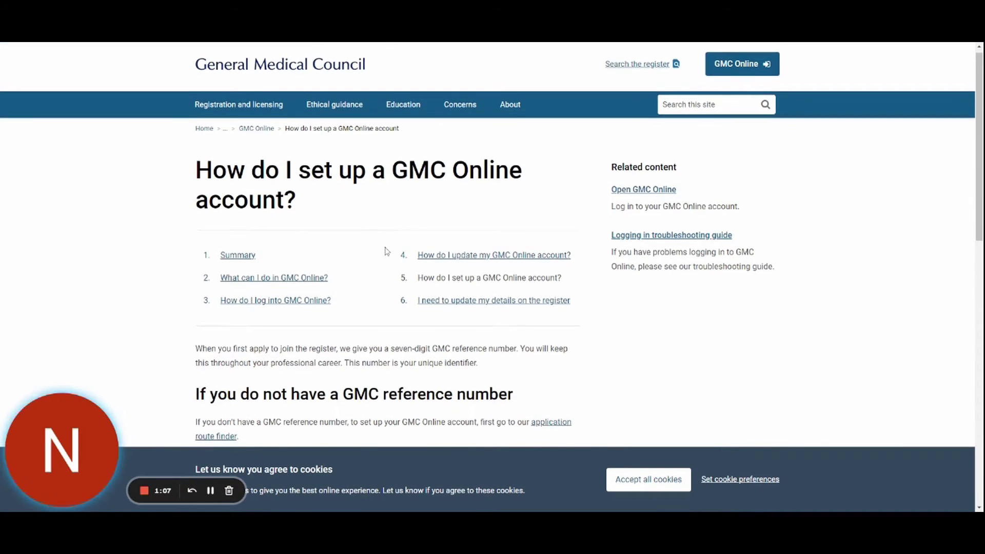
scroll(386, 251, "down", 2)
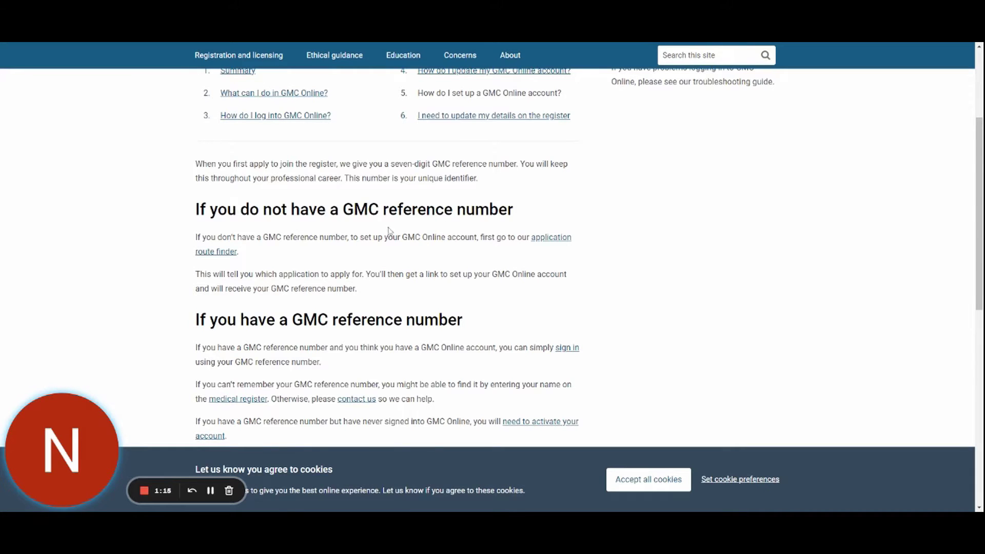
left_click(552, 238)
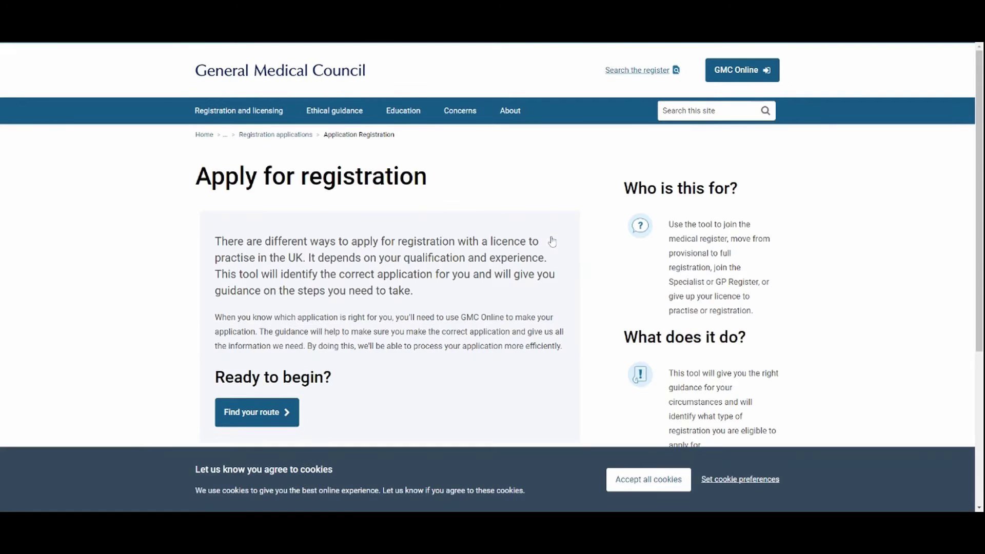
- Answer the opening route finder questions: not registered, licence to practise, not a qualifying Swiss applicant
scroll(412, 355, "down", 2)
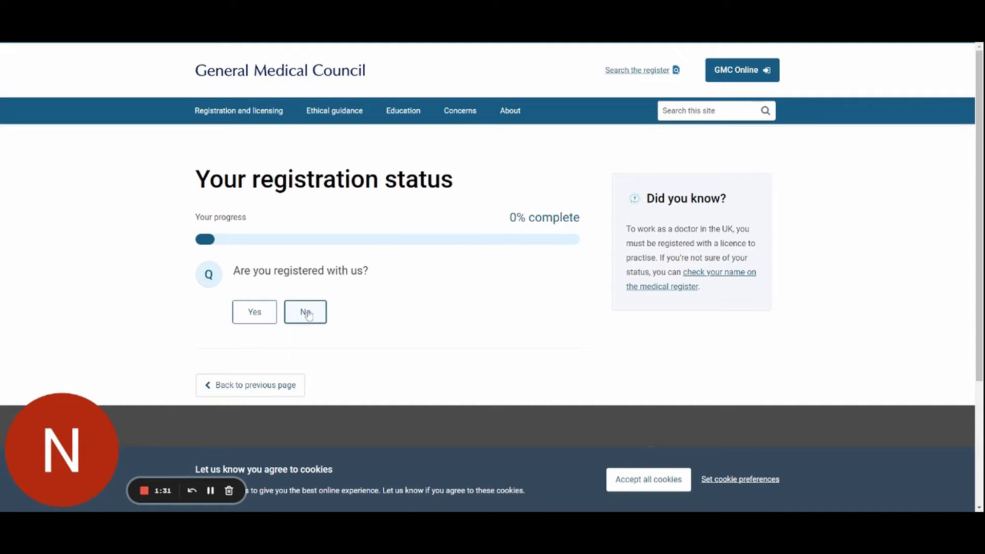
left_click(306, 314)
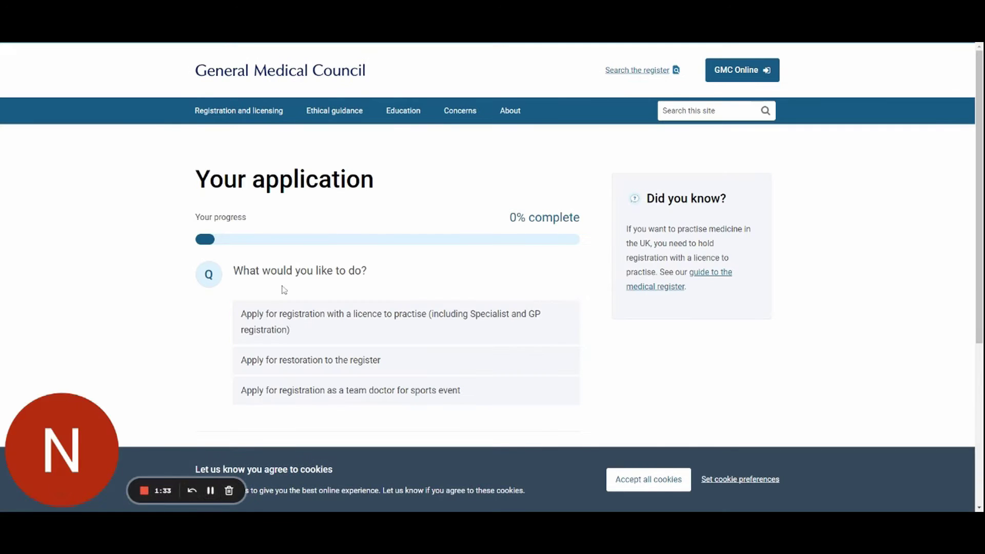
left_click(286, 313)
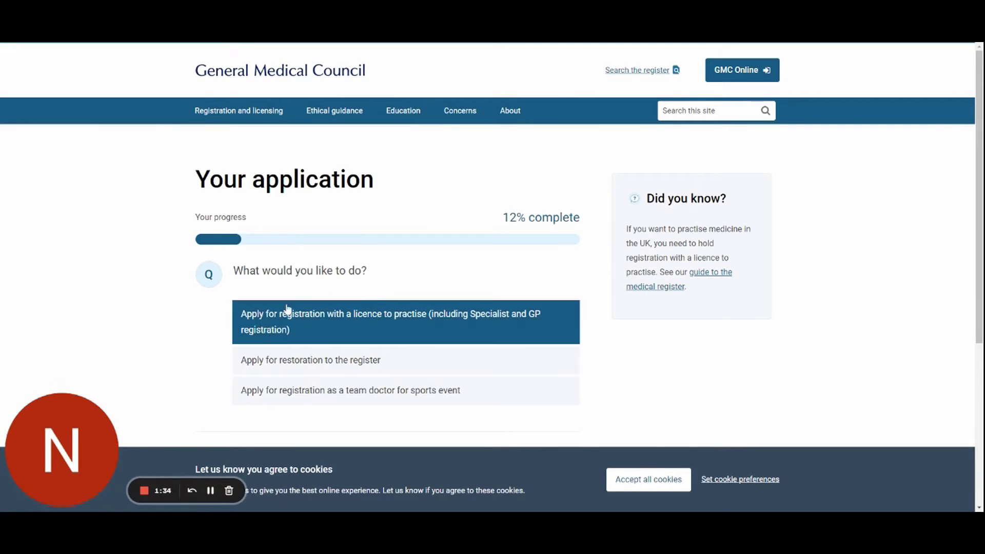
left_click(329, 333)
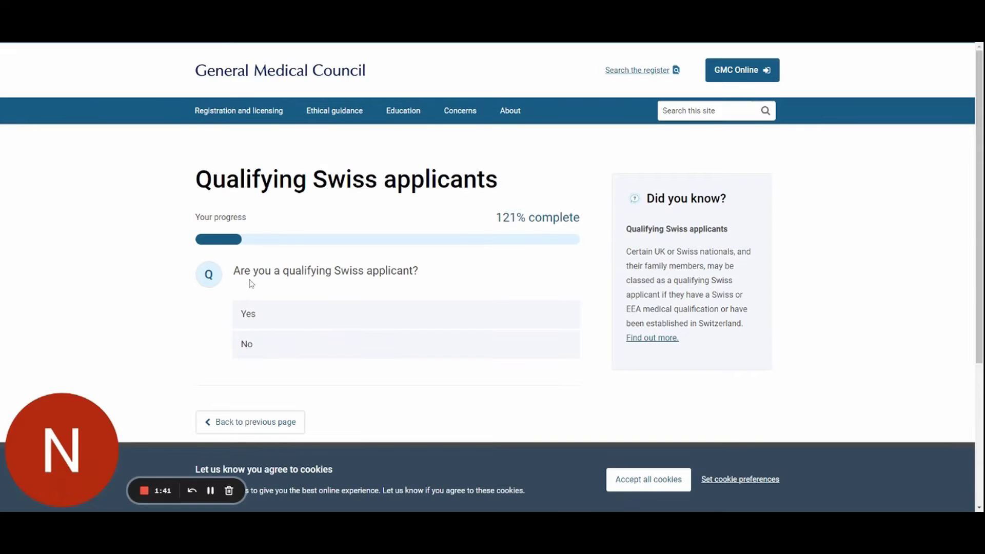
left_click(281, 344)
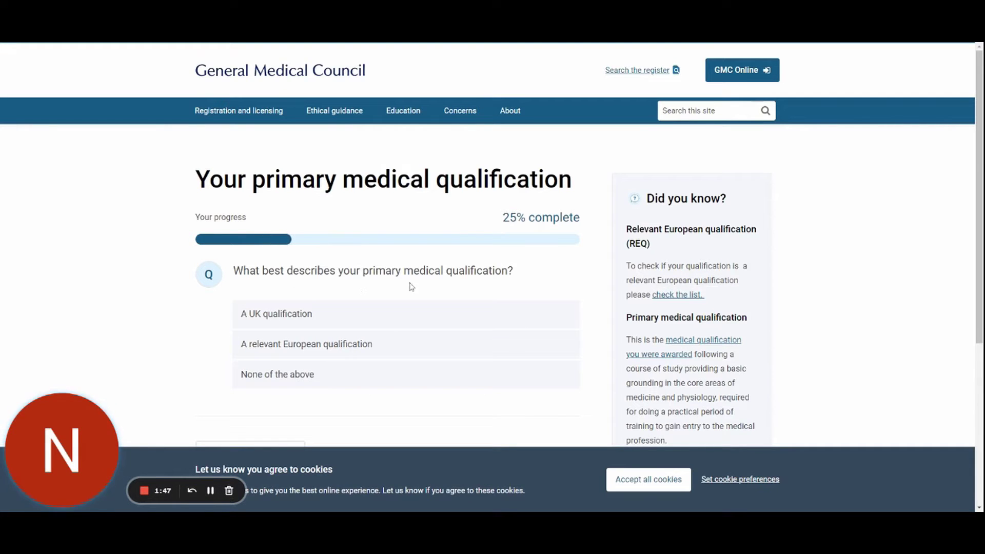
- Record A UK qualification as primary, with an internship completed elsewhere
left_click(294, 311)
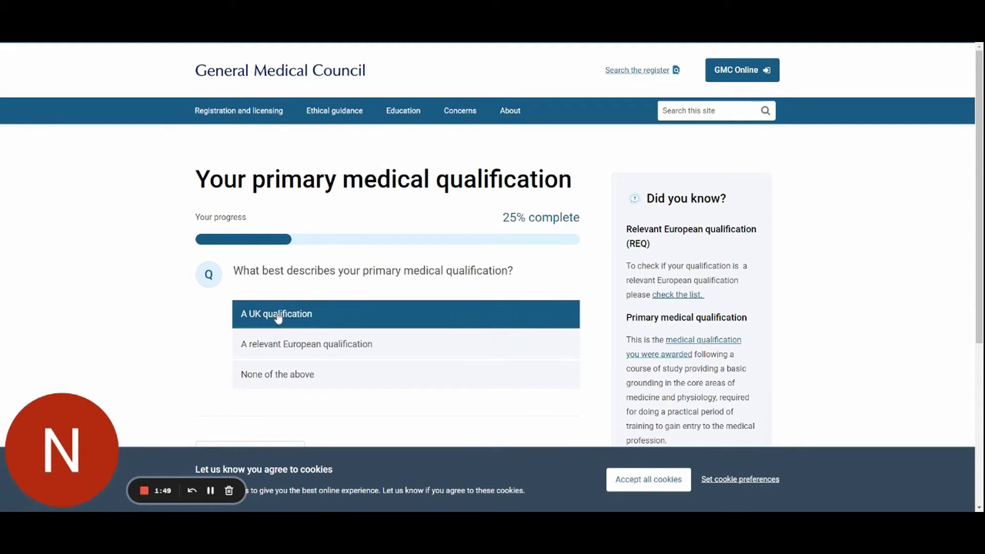
left_click(277, 380)
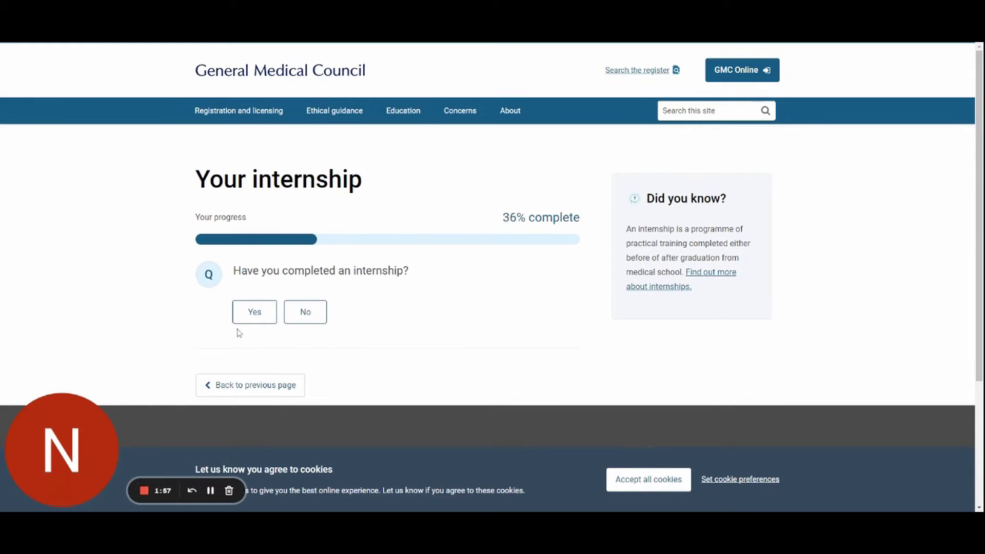
left_click(268, 318)
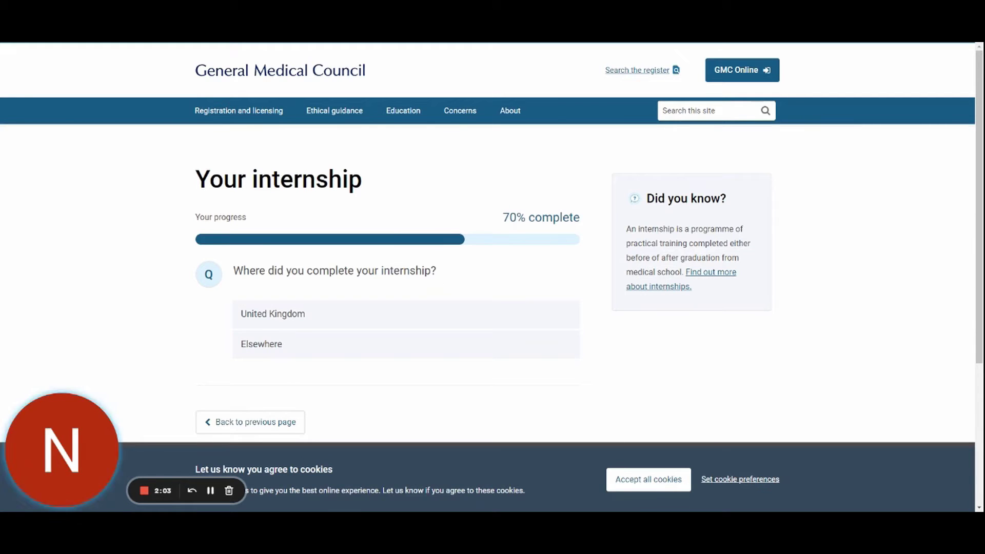
left_click(287, 352)
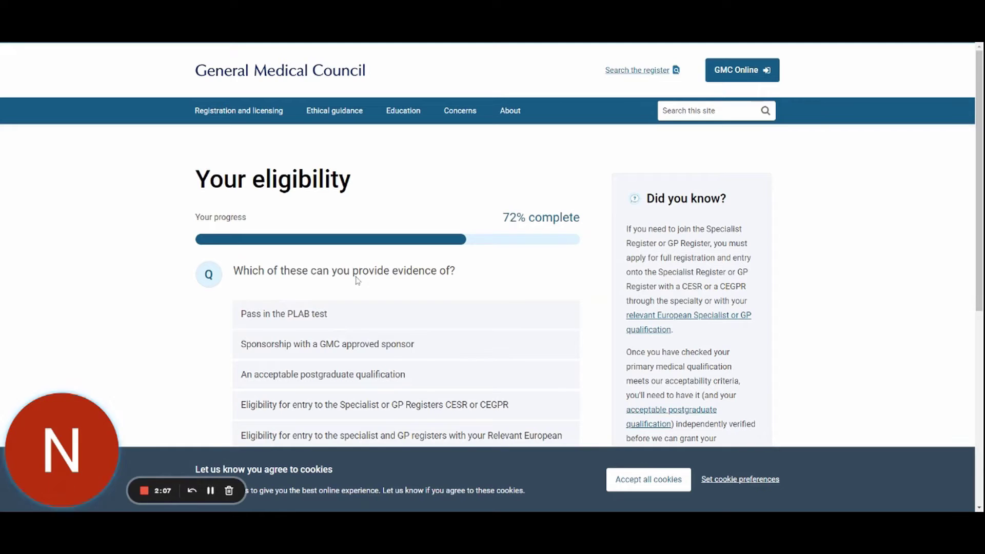
- Give a PLAB test pass as evidence and open the international medical graduates registration guidance
scroll(179, 318, "down", 1)
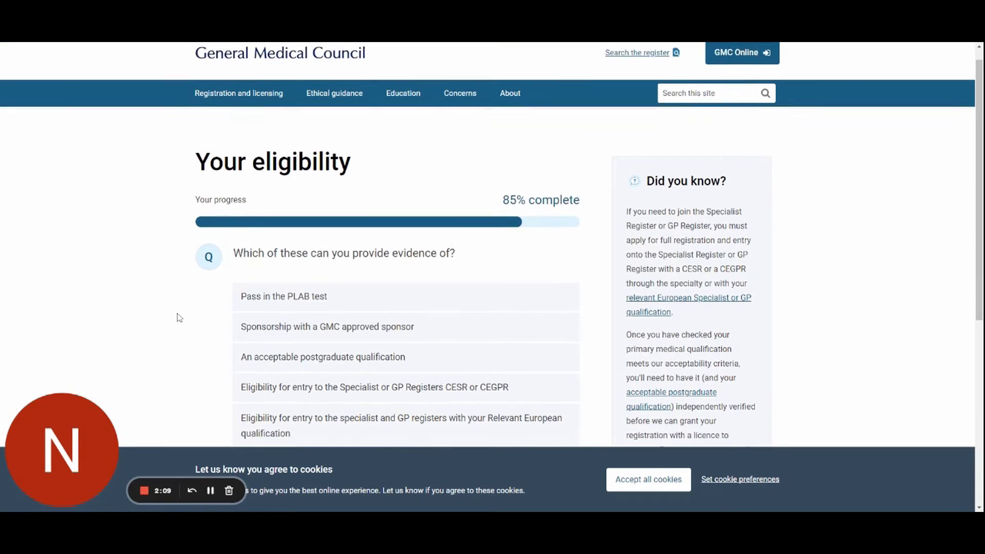
scroll(179, 318, "down", 2)
left_click(253, 197)
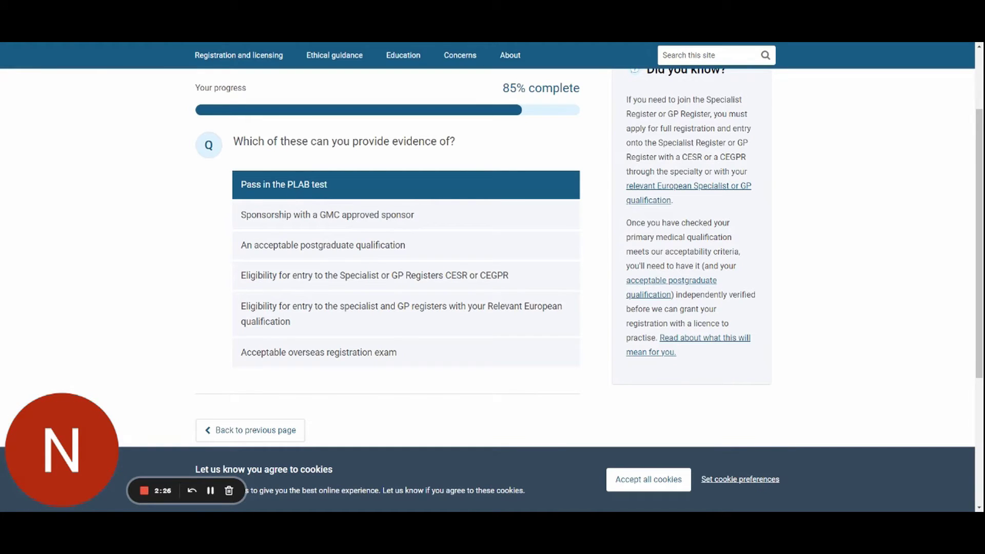
left_click(266, 193)
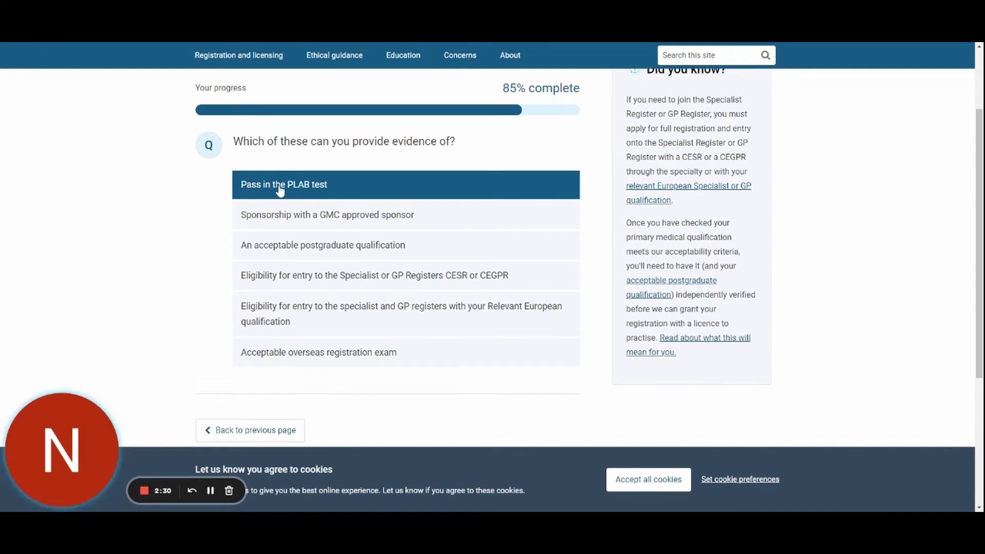
left_click(280, 190)
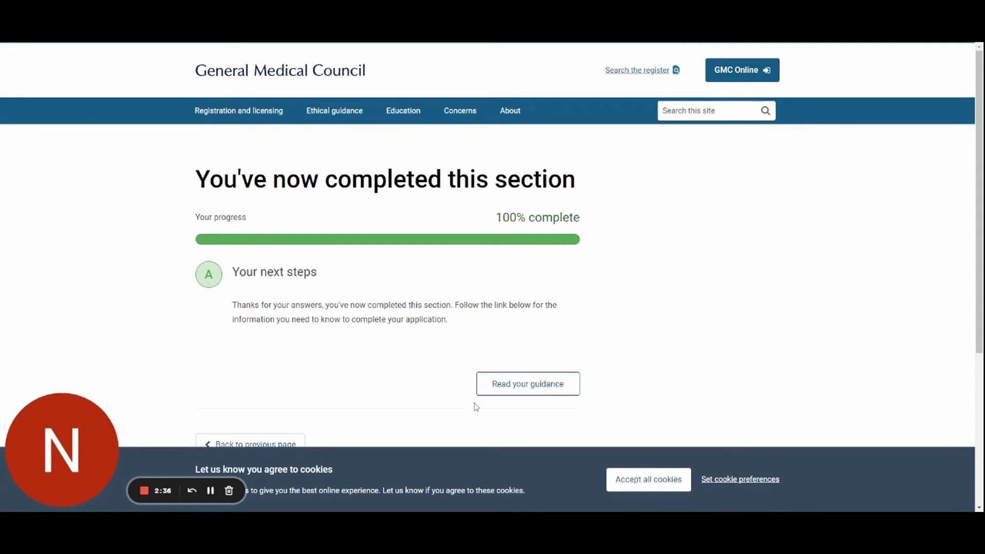
left_click(529, 383)
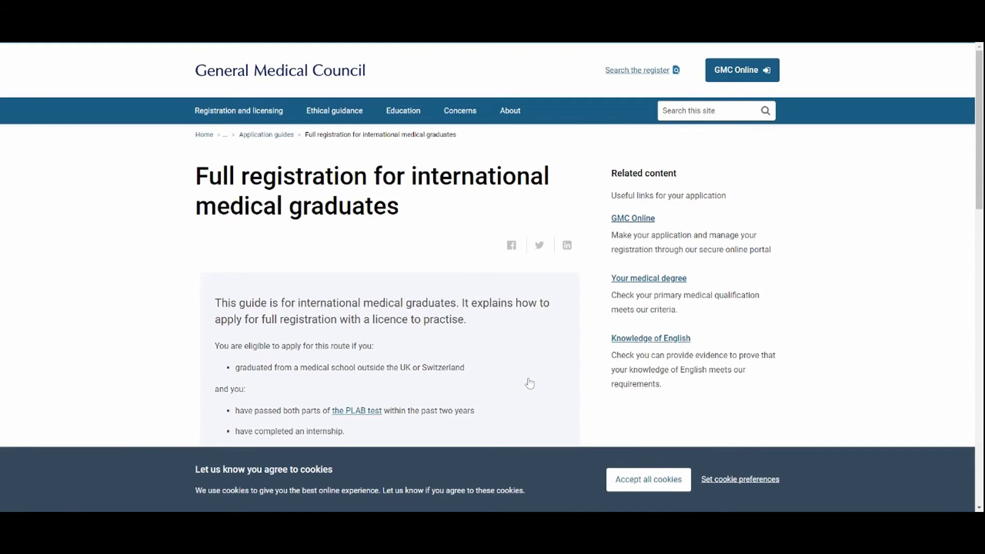
- Jump to section 15, 'I am ready to apply', from the guide's contents
scroll(530, 383, "down", 5)
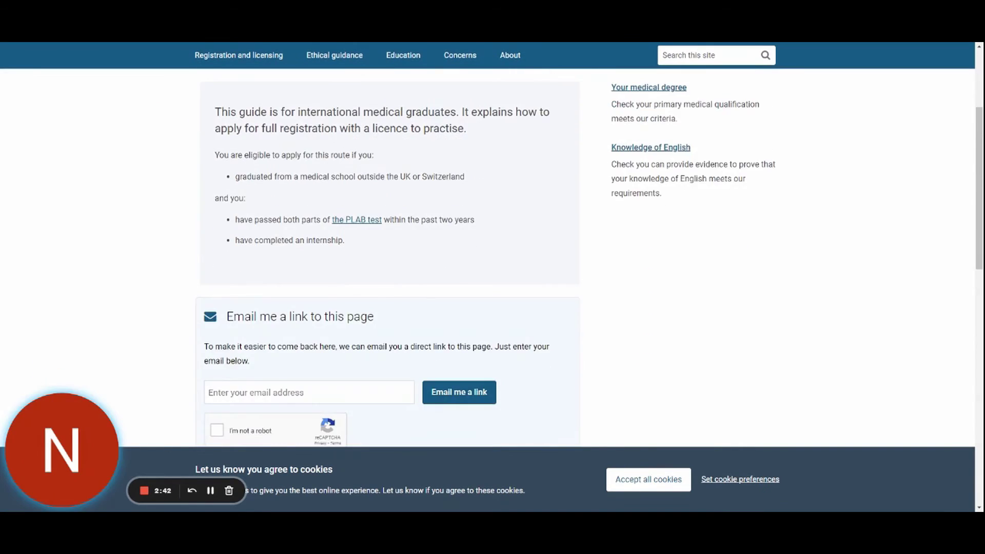
scroll(529, 383, "down", 1)
scroll(530, 383, "down", 1)
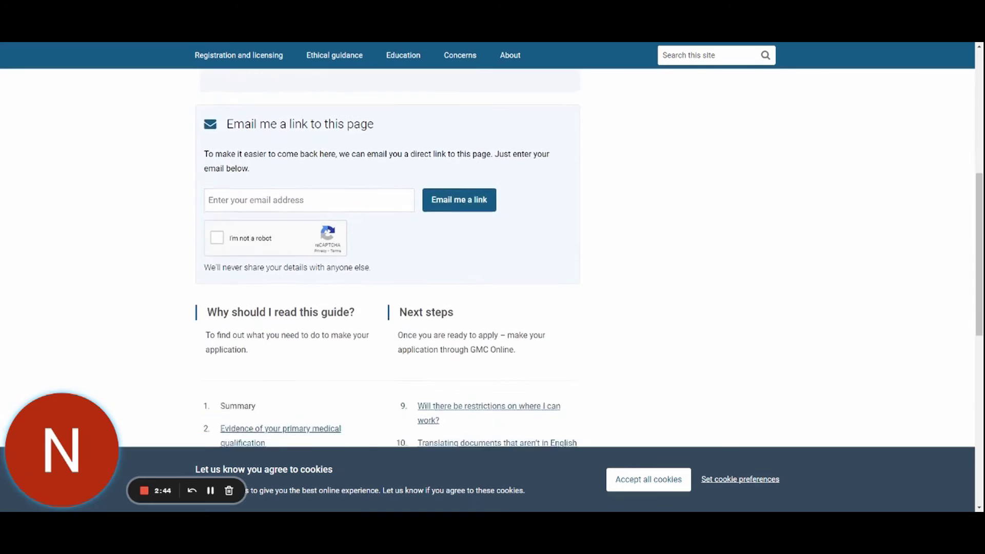
scroll(529, 383, "down", 3)
scroll(589, 257, "down", 1)
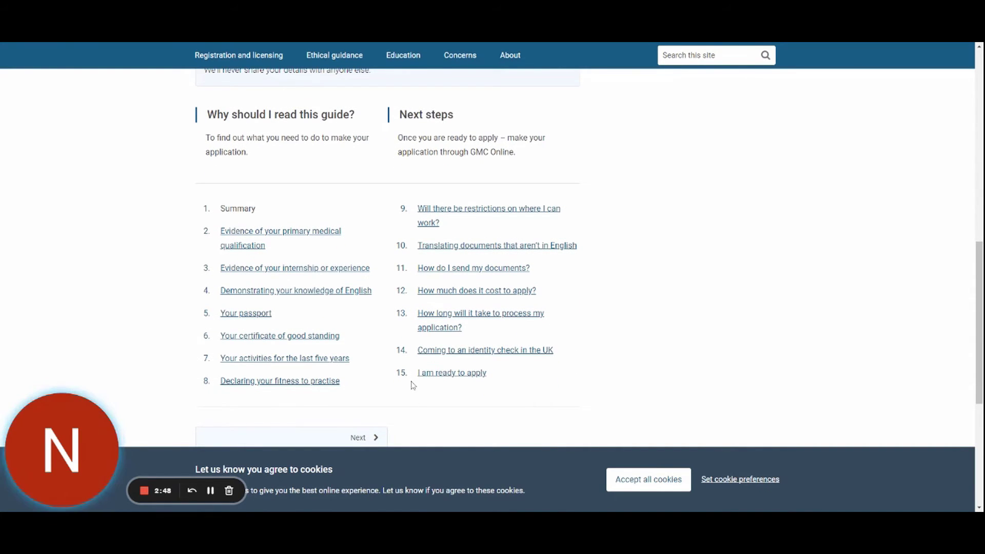
left_click(470, 378)
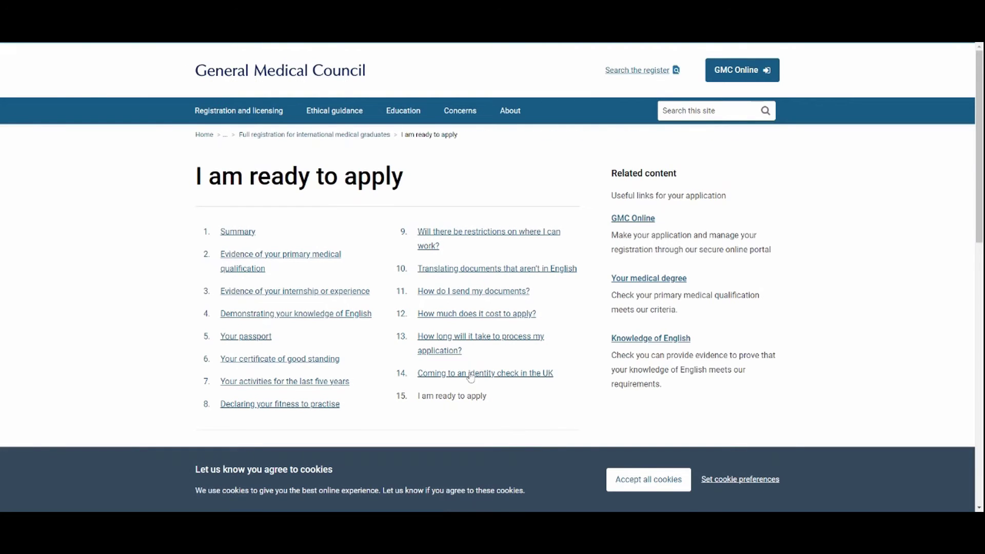
- Find the advice for people without a GMC Online account and open the account creation form
scroll(471, 378, "down", 1)
scroll(470, 378, "down", 2)
scroll(470, 378, "down", 2)
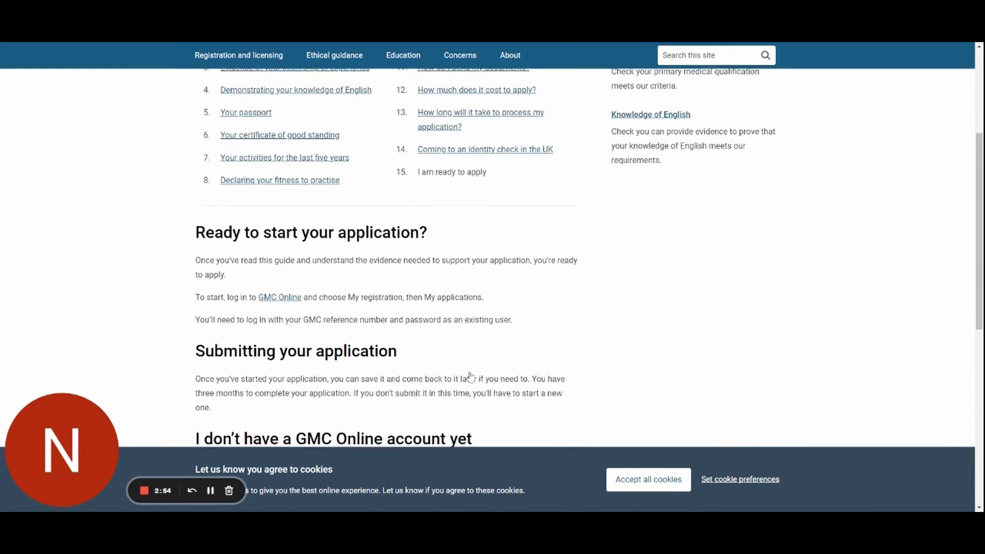
scroll(471, 379, "down", 1)
scroll(471, 378, "down", 1)
scroll(470, 378, "down", 1)
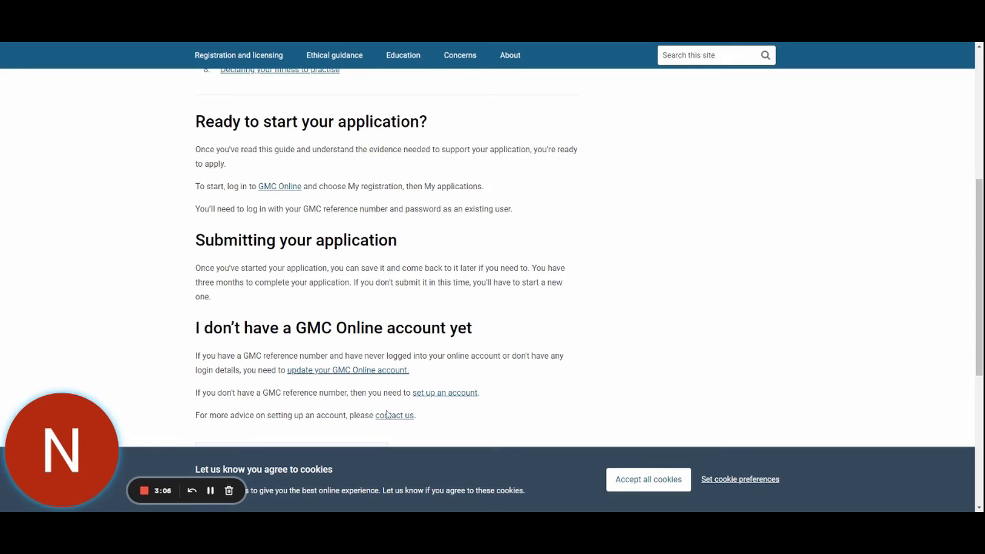
left_click(453, 398)
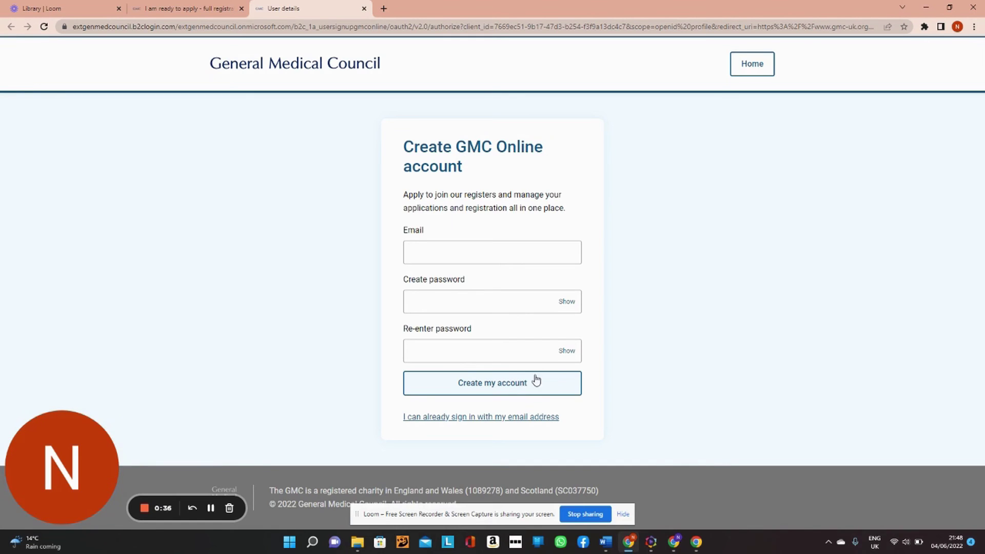
- Return to the gmc-uk.org homepage and go to the GMC Online sign-in page
left_click(753, 68)
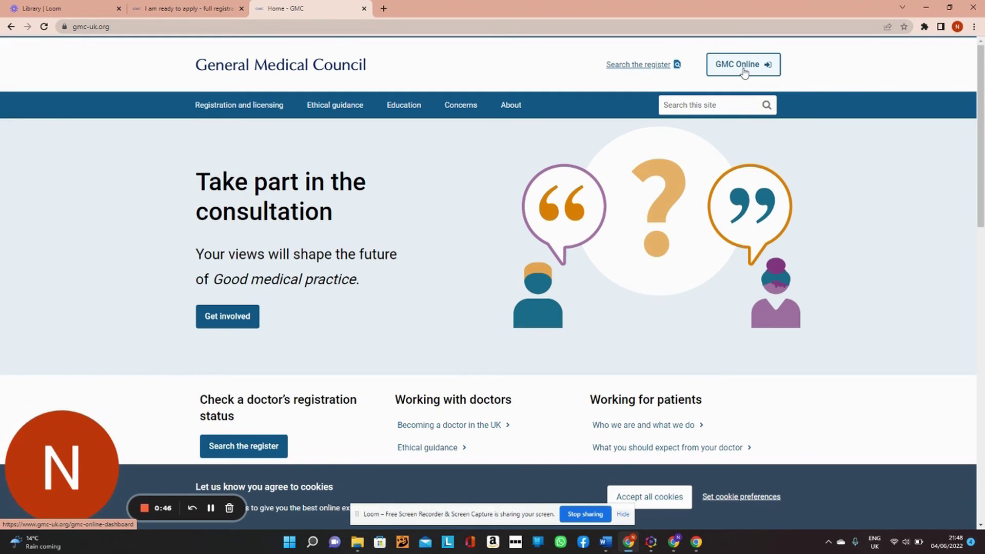
left_click(744, 73)
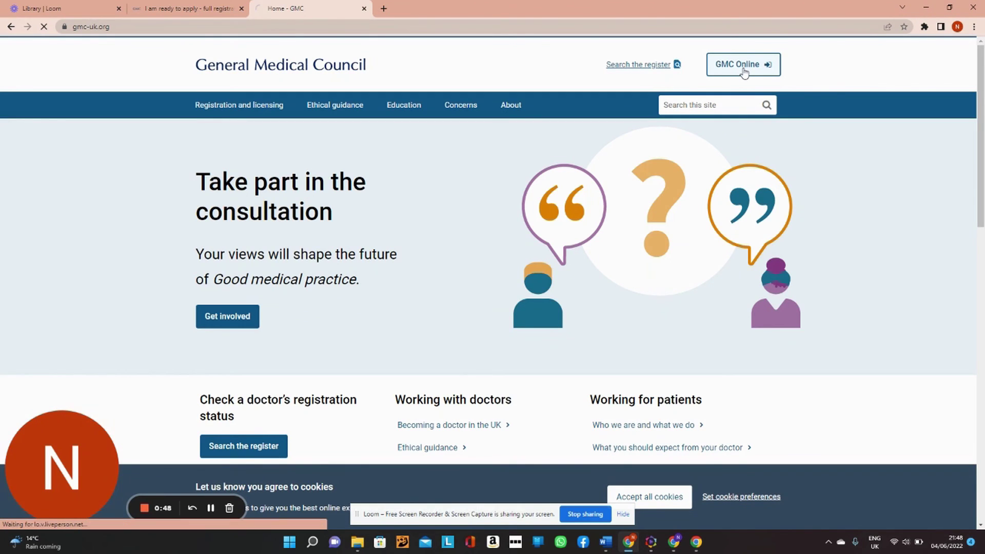